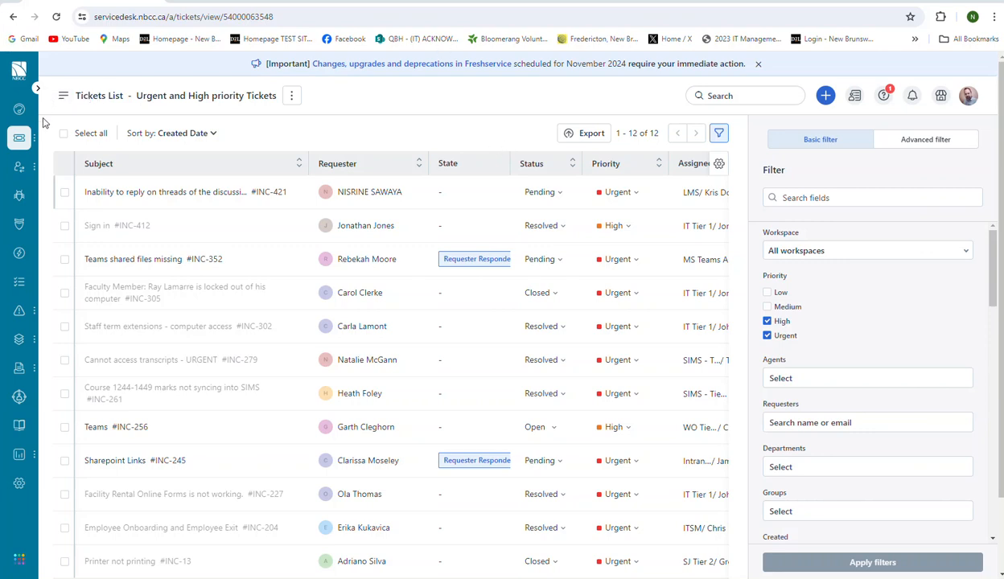
Step: Open the tickets list and switch it to the IT Incidents view
{"action": "mouse_move", "coordinate": [10, 141]}
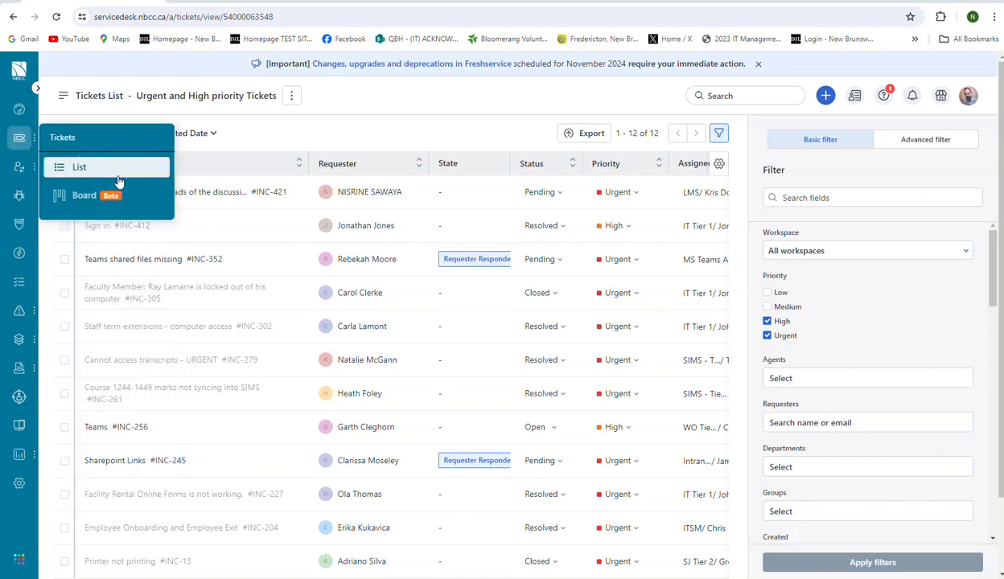
{"action": "left_click", "coordinate": [62, 166]}
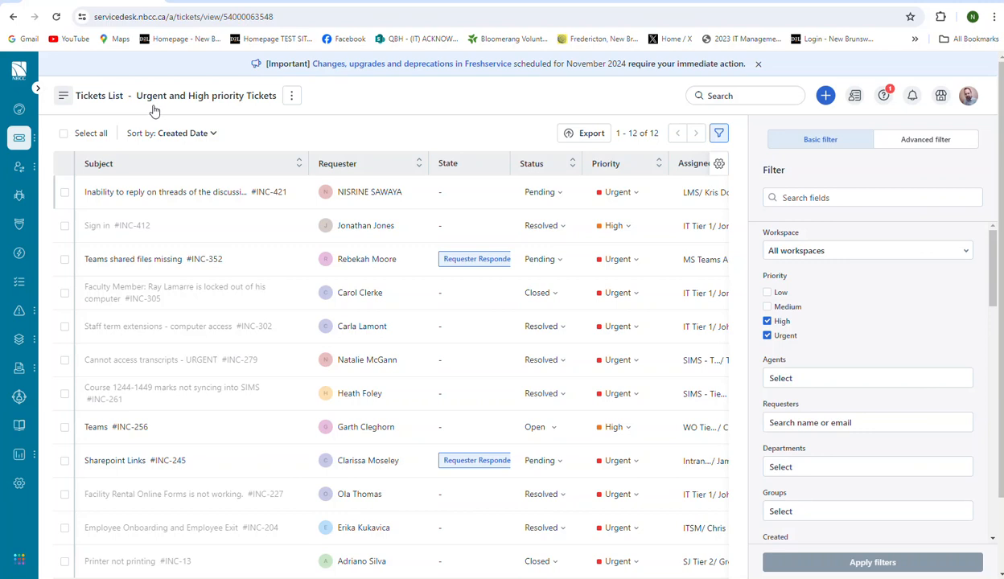
{"action": "left_click", "coordinate": [291, 96]}
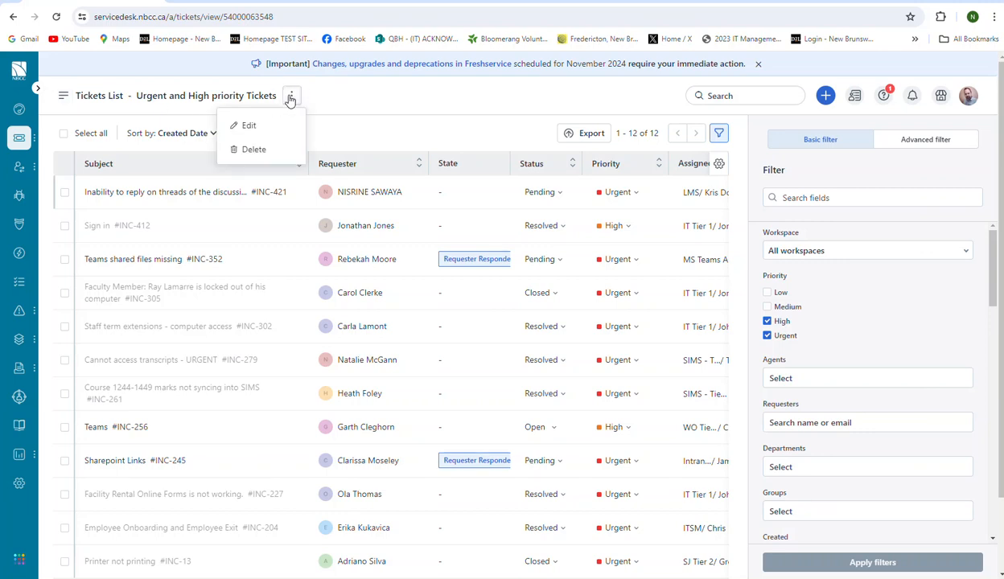
{"action": "left_click", "coordinate": [61, 96]}
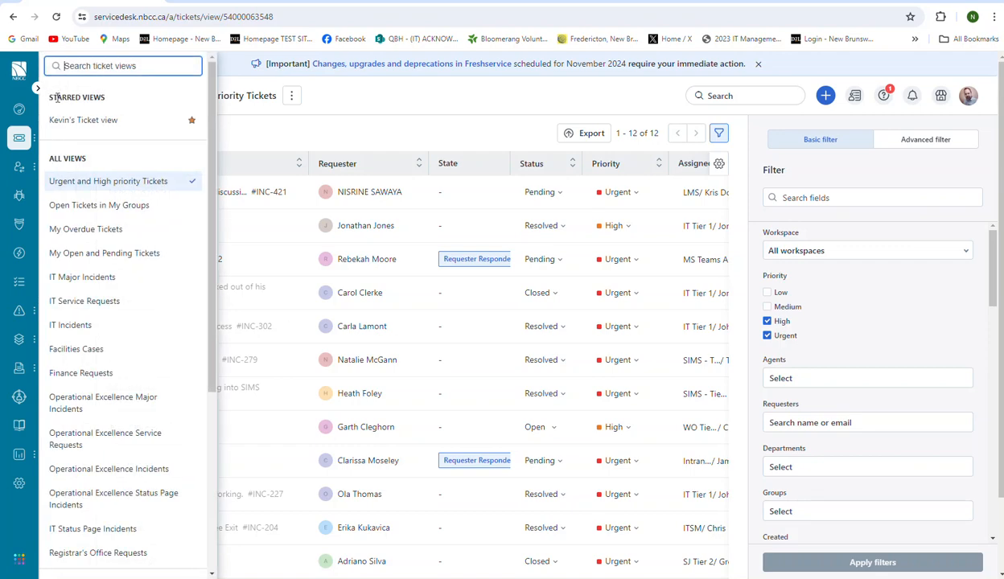
{"action": "left_click", "coordinate": [434, 89]}
{"action": "left_click", "coordinate": [59, 100]}
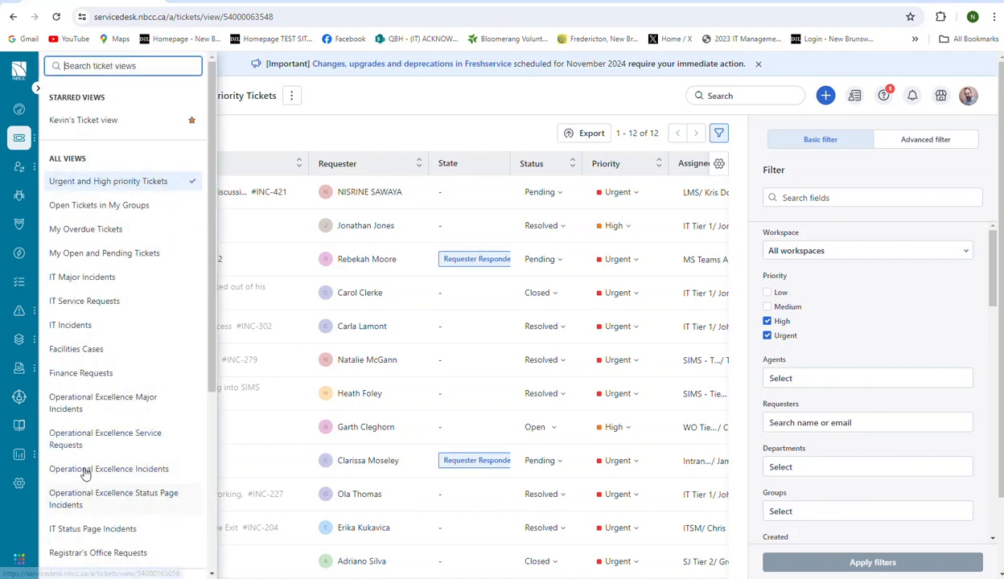
{"action": "left_click", "coordinate": [69, 331]}
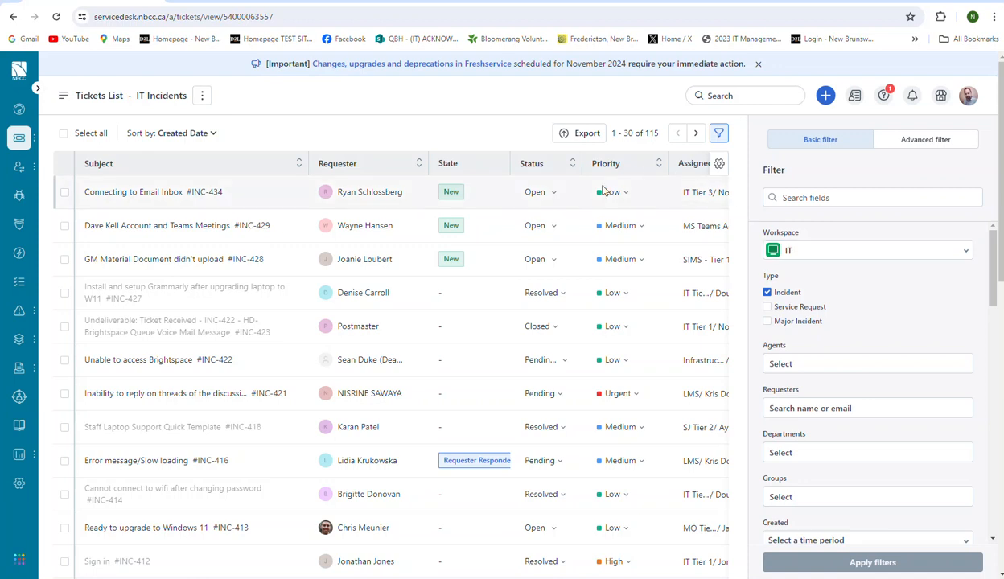
Step: Add Service Request and Major Incident to the ticket types included in the filter
{"action": "scroll", "coordinate": [862, 250], "scroll_direction": "down", "scroll_amount": 2}
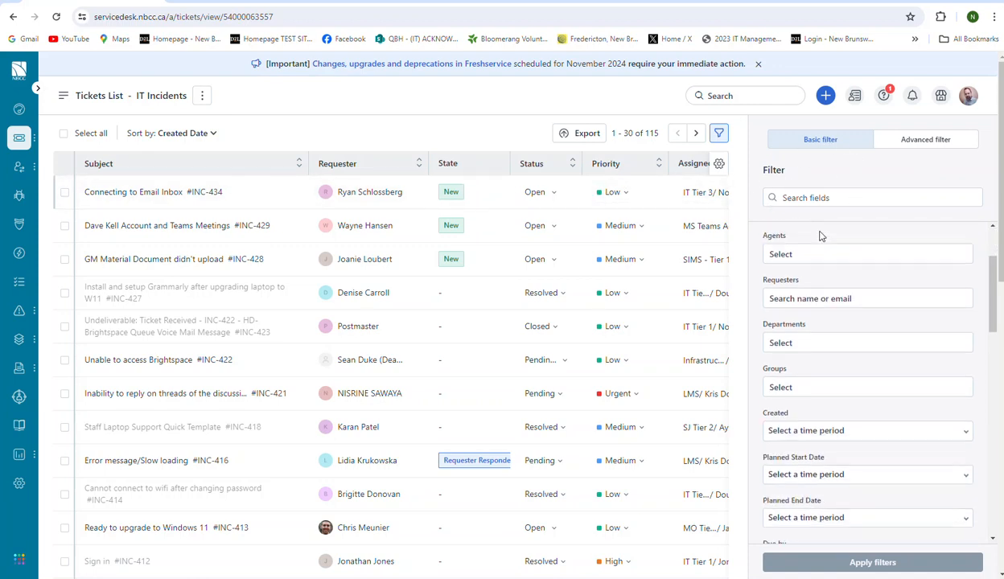
{"action": "scroll", "coordinate": [862, 250], "scroll_direction": "up", "scroll_amount": 2}
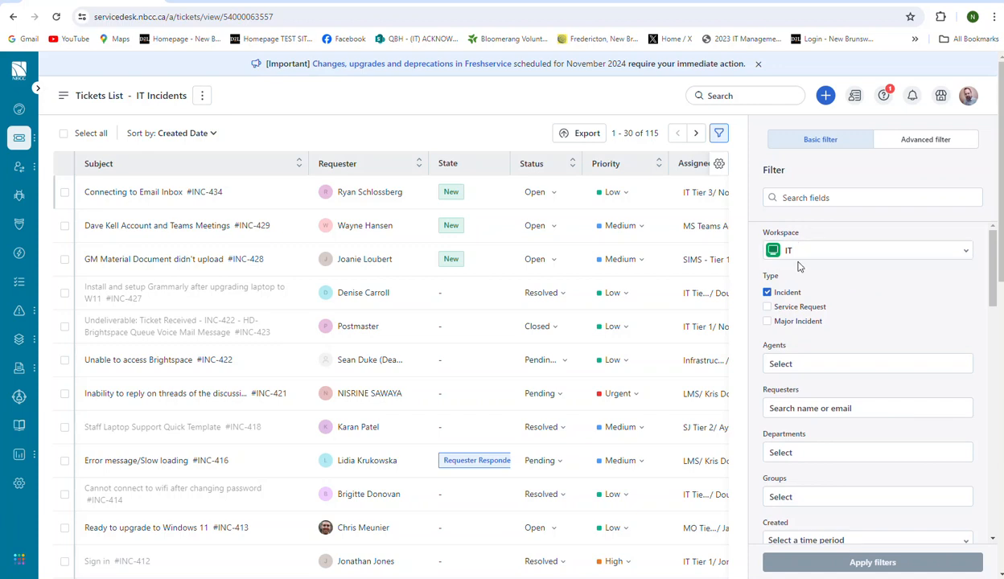
{"action": "left_click", "coordinate": [767, 306]}
{"action": "left_click", "coordinate": [768, 321]}
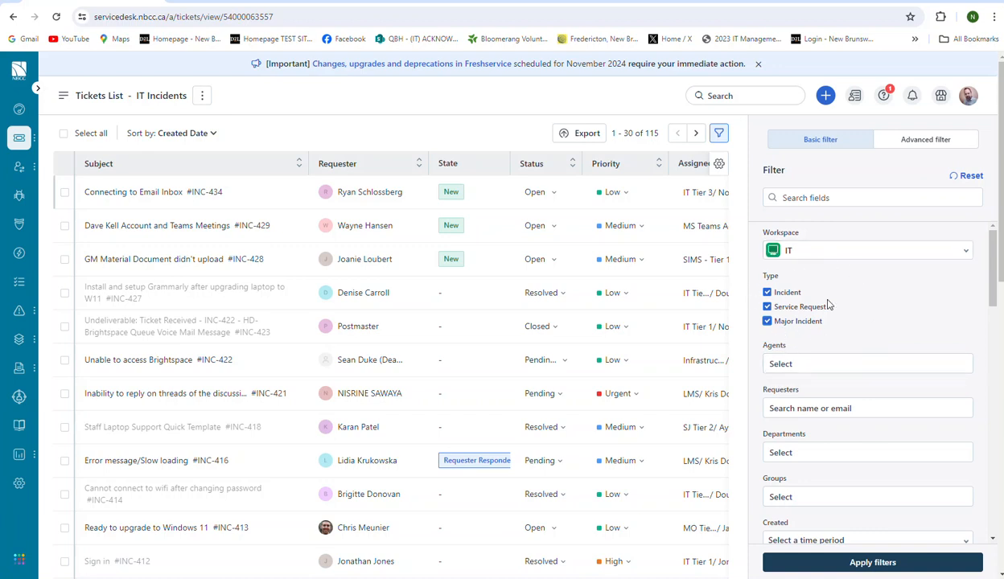
Step: Set the Groups filter to My Groups
{"action": "scroll", "coordinate": [828, 304], "scroll_direction": "down", "scroll_amount": 1}
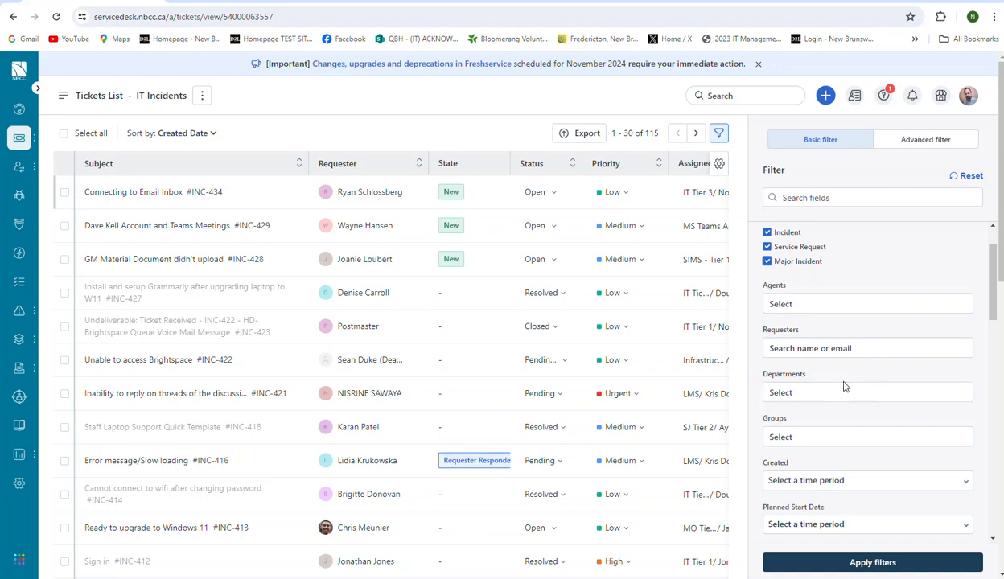
{"action": "scroll", "coordinate": [837, 387], "scroll_direction": "down", "scroll_amount": 3}
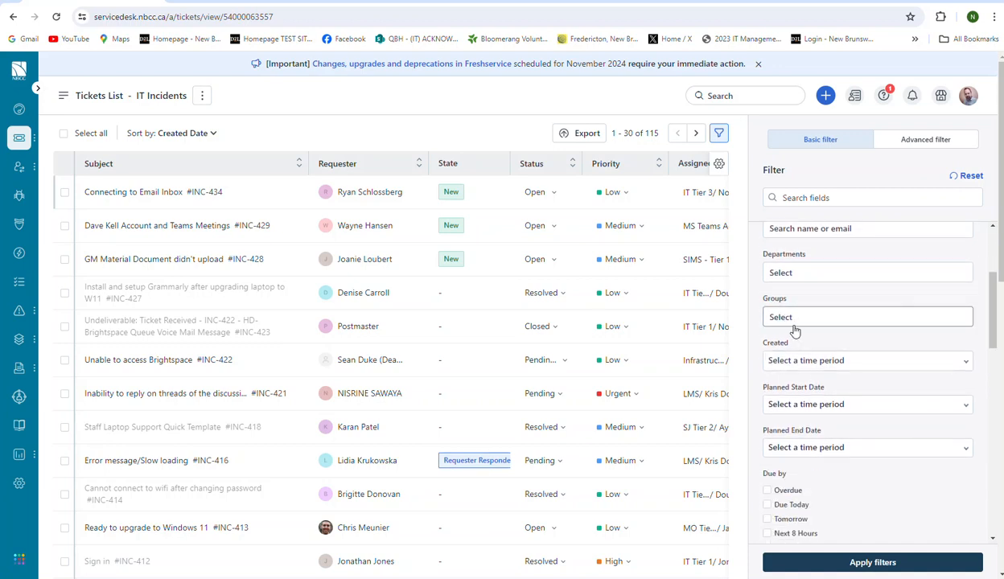
{"action": "left_click", "coordinate": [793, 318]}
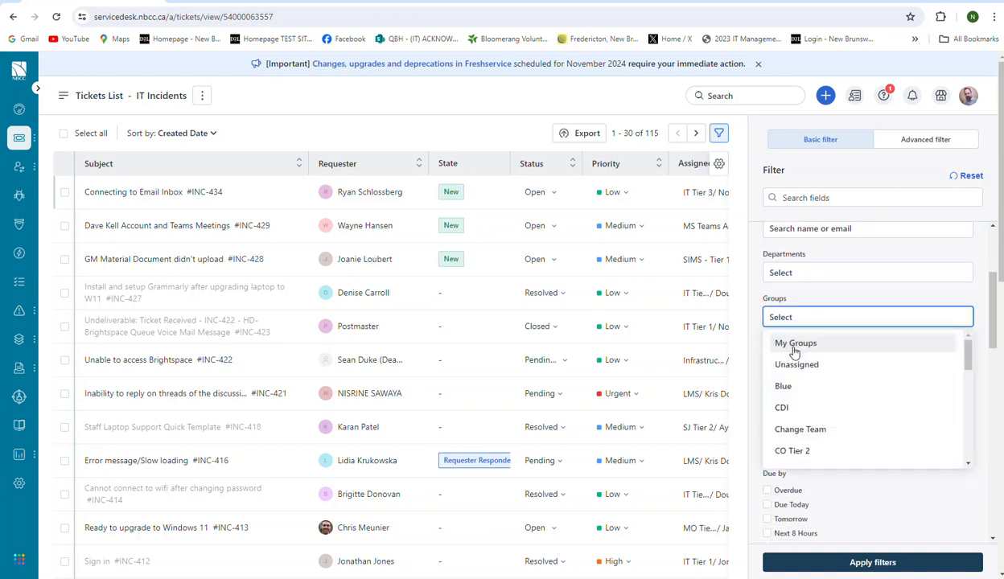
{"action": "left_click", "coordinate": [794, 346]}
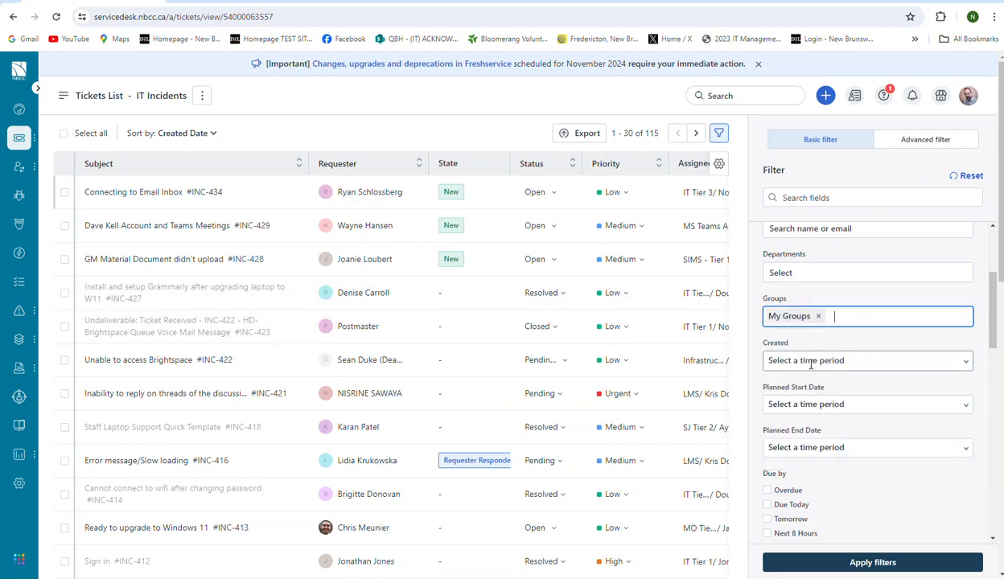
Step: Add the Open and Pending statuses to the ticket filter
{"action": "scroll", "coordinate": [819, 368], "scroll_direction": "down", "scroll_amount": 1}
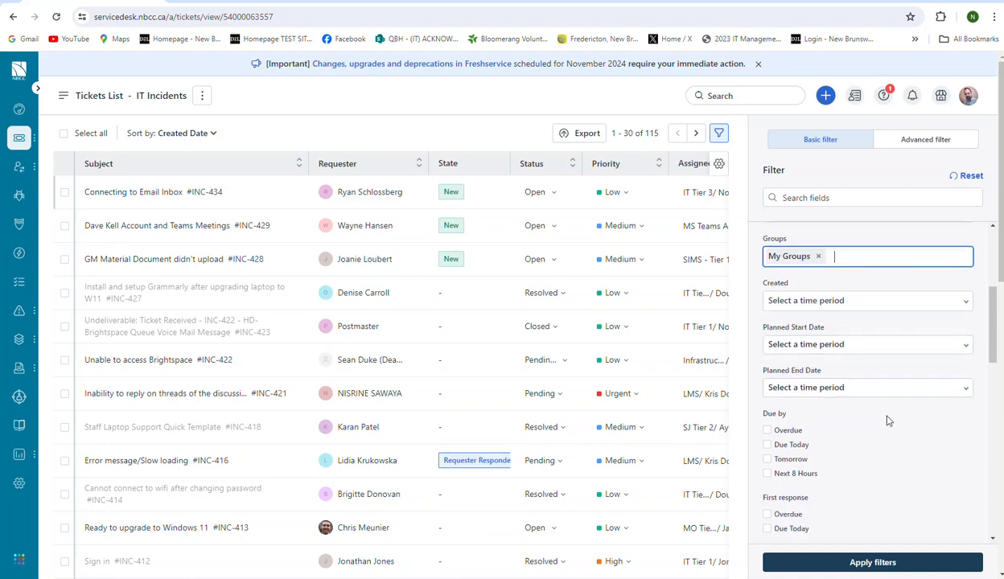
{"action": "scroll", "coordinate": [888, 420], "scroll_direction": "down", "scroll_amount": 2}
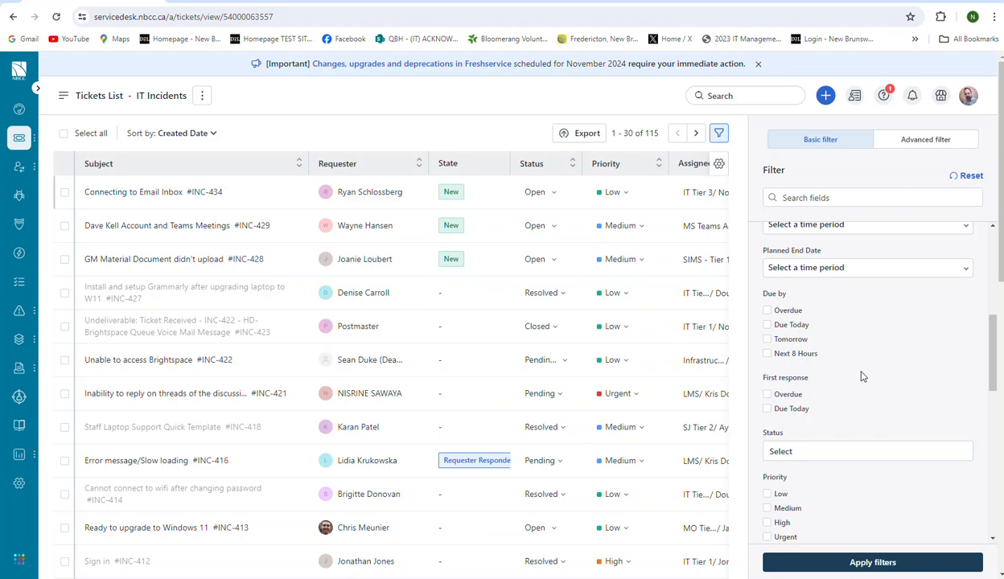
{"action": "scroll", "coordinate": [860, 374], "scroll_direction": "down", "scroll_amount": 1}
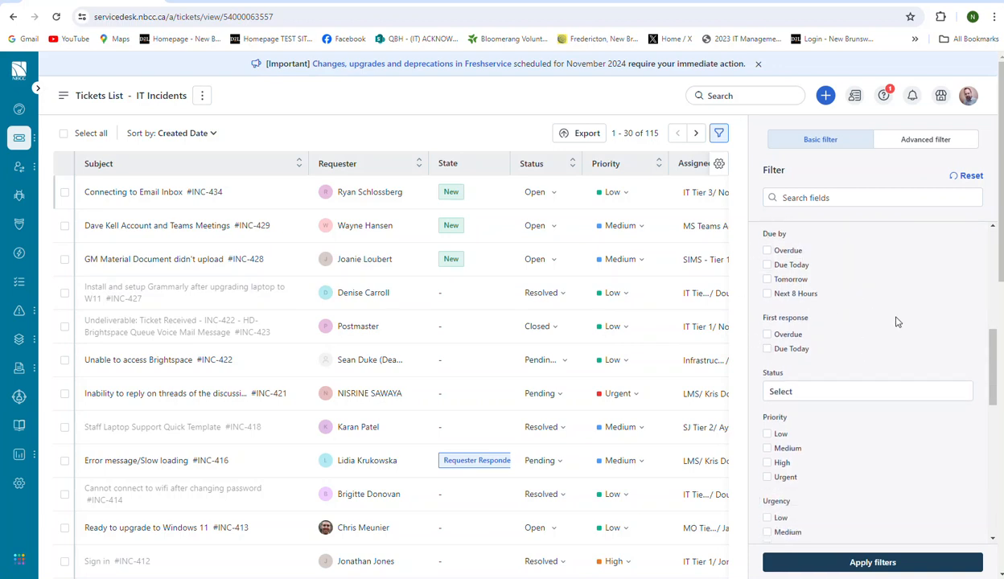
{"action": "scroll", "coordinate": [897, 321], "scroll_direction": "down", "scroll_amount": 2}
{"action": "left_click", "coordinate": [815, 272]}
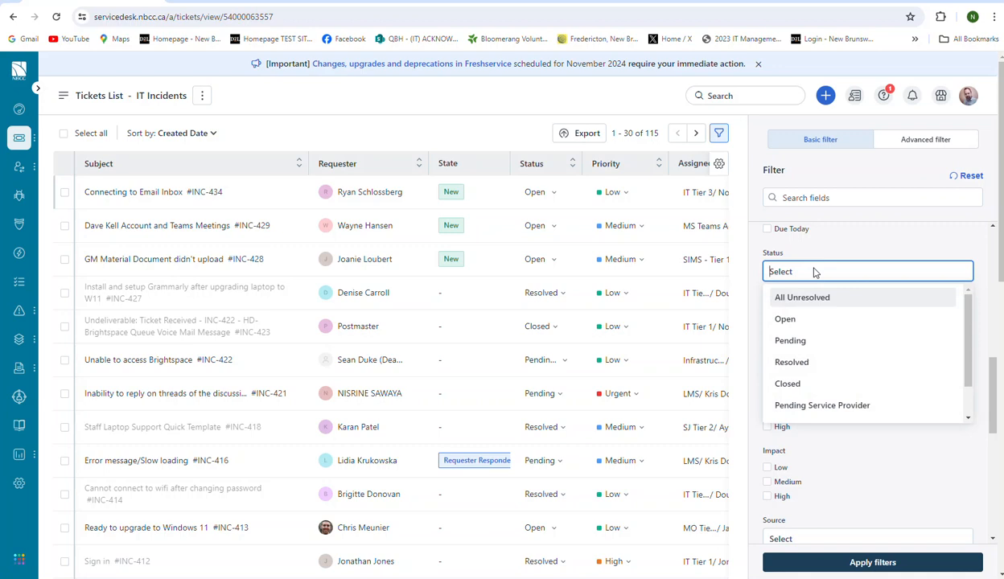
{"action": "left_click", "coordinate": [800, 320]}
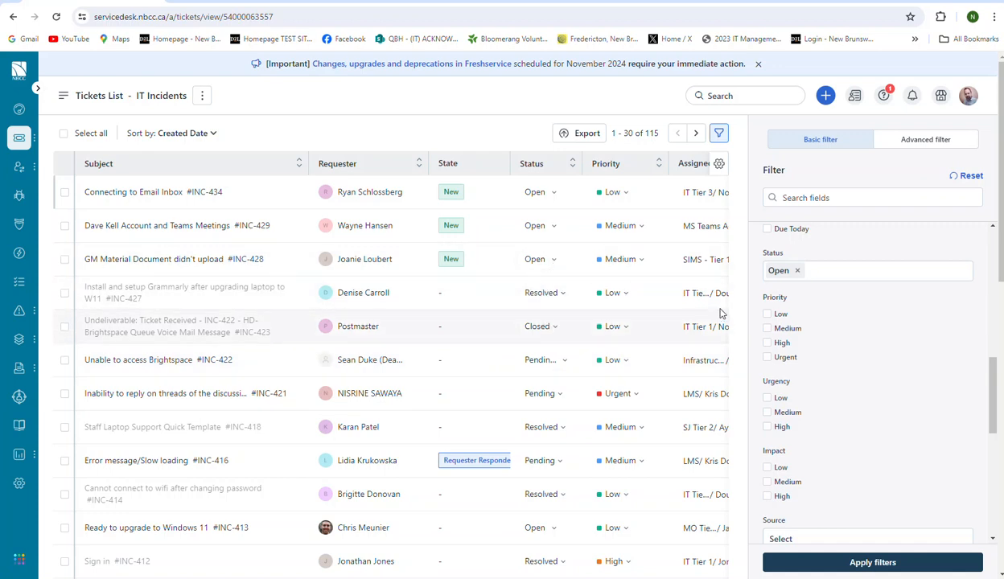
{"action": "left_click", "coordinate": [824, 274]}
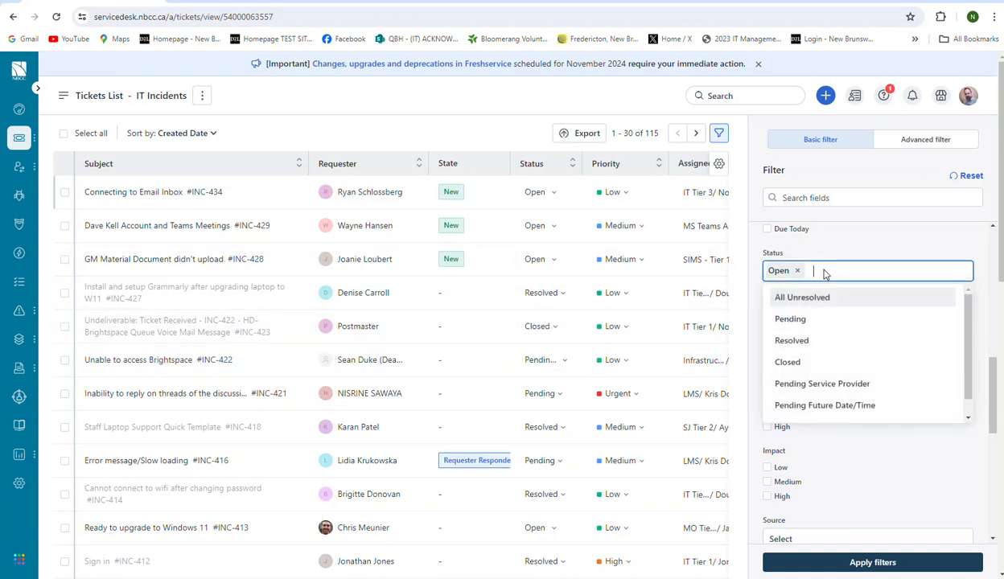
{"action": "left_click", "coordinate": [788, 322]}
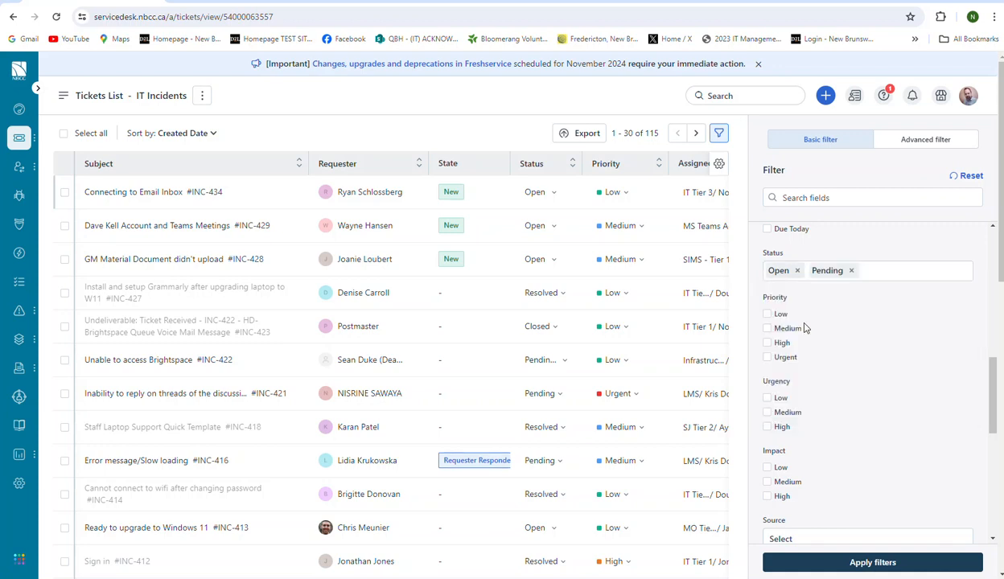
Step: Add Pending Service Provider, Pending Future Date/Time, Pending Task Completion and Resolved to the Status filter
{"action": "left_click", "coordinate": [899, 268]}
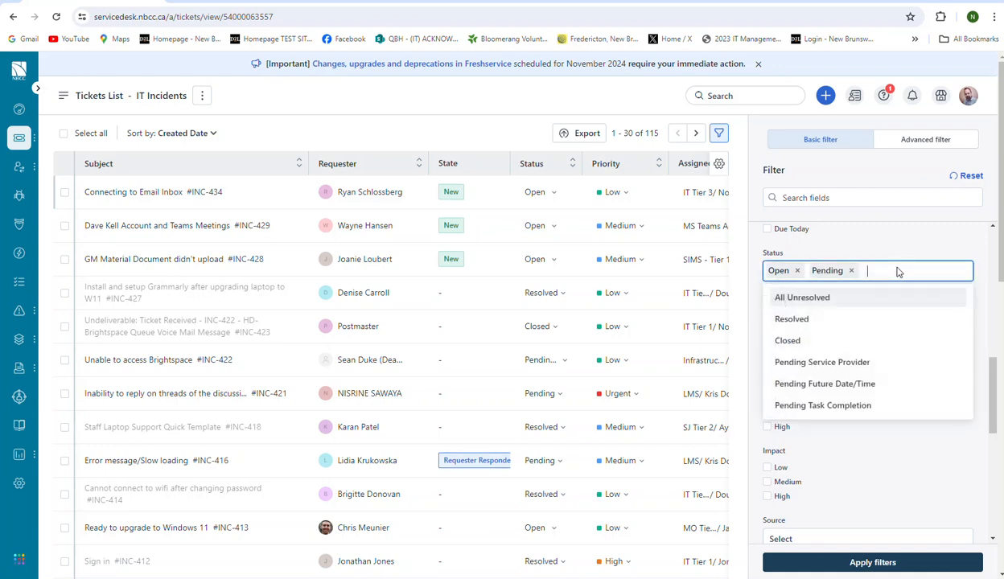
{"action": "left_click", "coordinate": [803, 364]}
{"action": "left_click", "coordinate": [907, 293]}
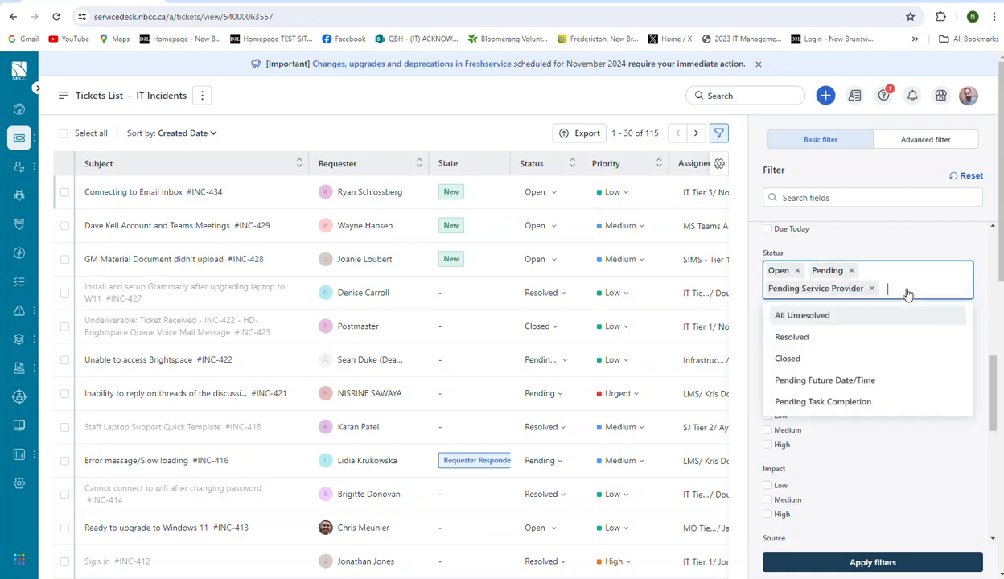
{"action": "left_click", "coordinate": [836, 386]}
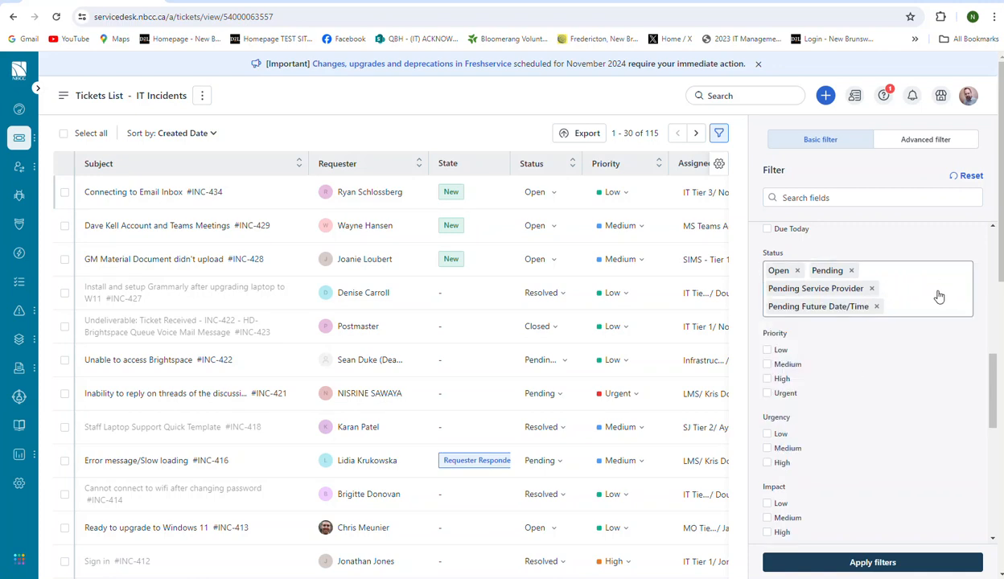
{"action": "left_click", "coordinate": [938, 299]}
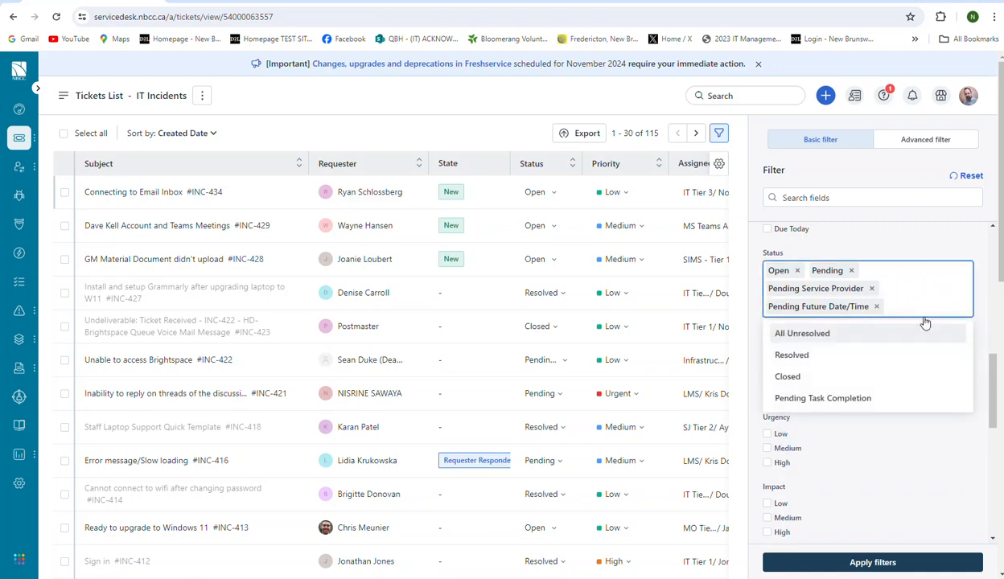
{"action": "left_click", "coordinate": [859, 399]}
{"action": "left_click", "coordinate": [941, 298]}
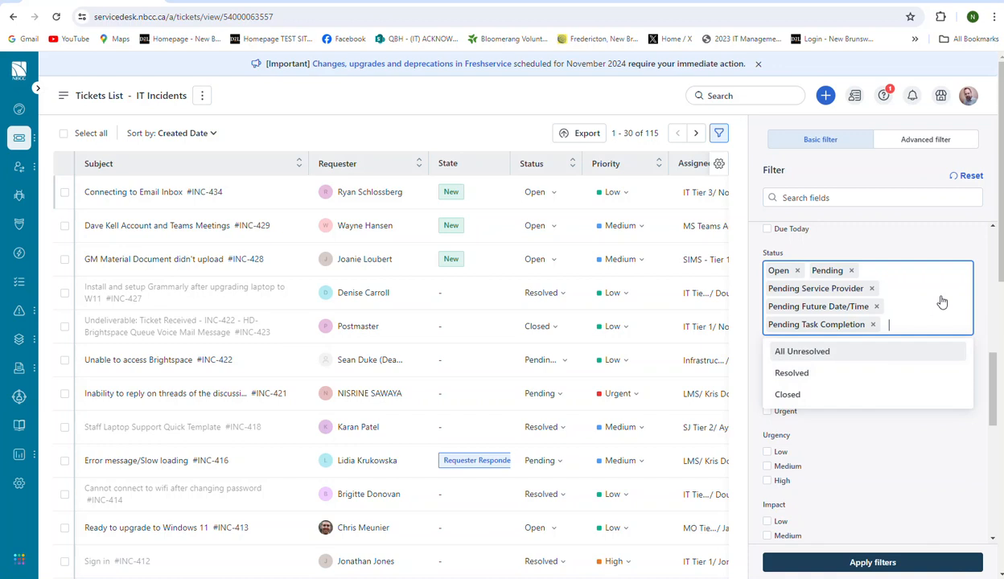
{"action": "left_click", "coordinate": [806, 378]}
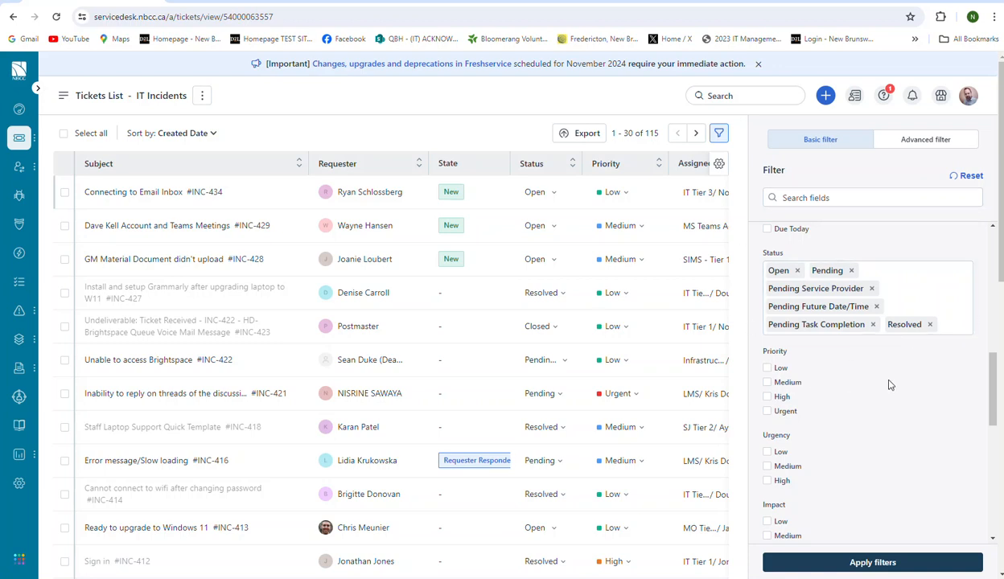
Step: Examine the remaining filter fields, including the Source options, and review the chosen Status and Groups criteria
{"action": "scroll", "coordinate": [889, 384], "scroll_direction": "down", "scroll_amount": 1}
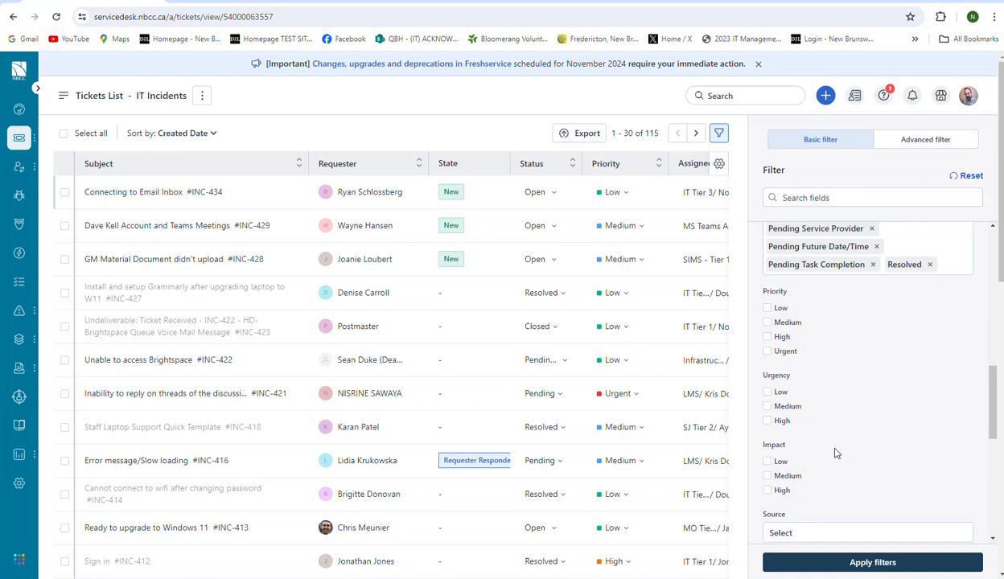
{"action": "scroll", "coordinate": [843, 417], "scroll_direction": "down", "scroll_amount": 1}
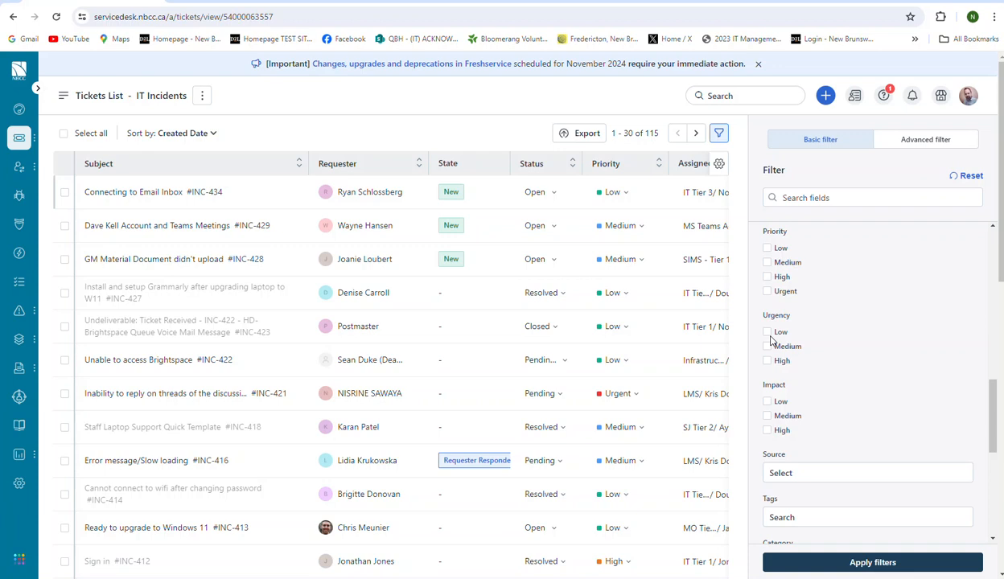
{"action": "scroll", "coordinate": [812, 447], "scroll_direction": "down", "scroll_amount": 5}
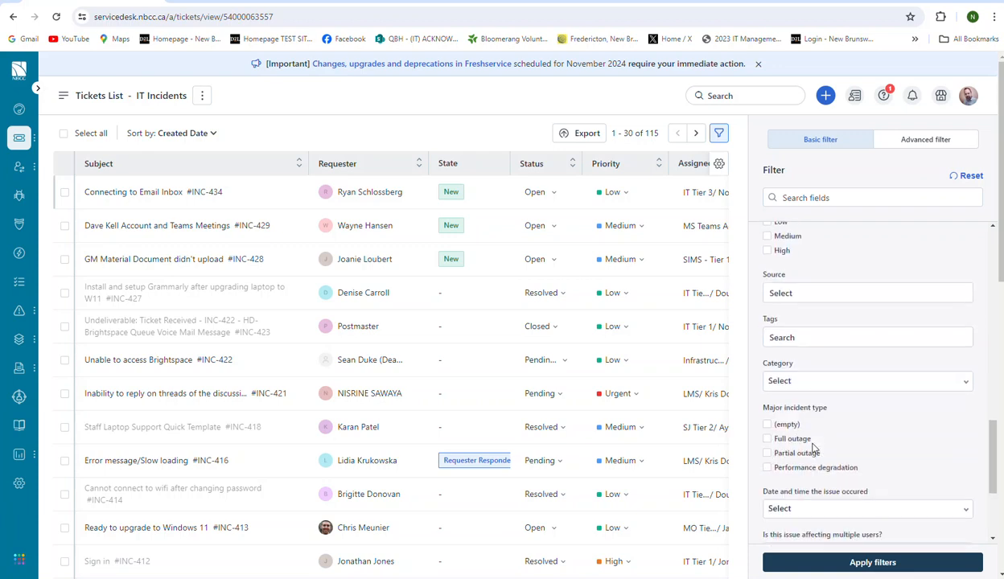
{"action": "left_click", "coordinate": [836, 294]}
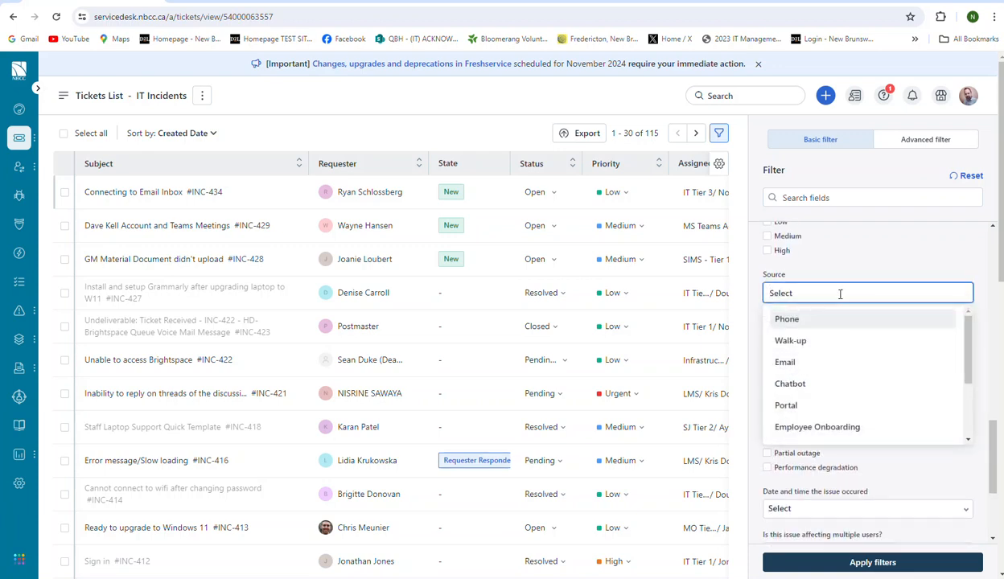
{"action": "left_click", "coordinate": [822, 268]}
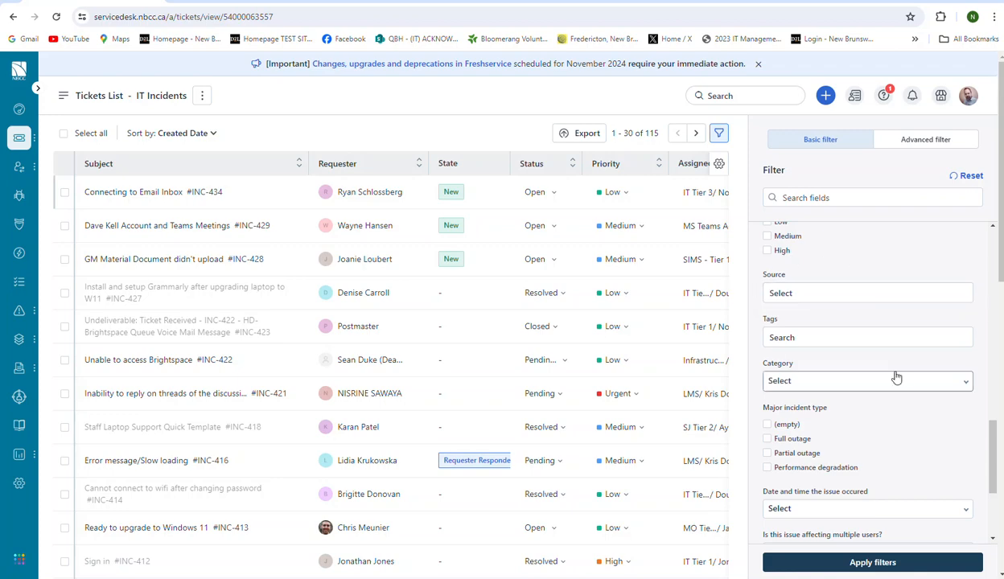
{"action": "scroll", "coordinate": [893, 376], "scroll_direction": "down", "scroll_amount": 3}
{"action": "scroll", "coordinate": [877, 384], "scroll_direction": "down", "scroll_amount": 5}
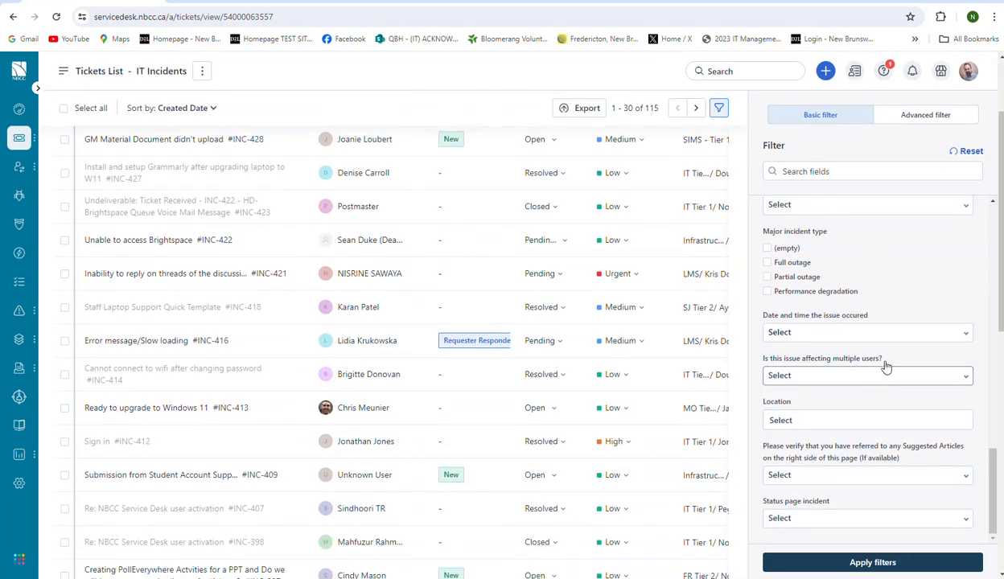
{"action": "scroll", "coordinate": [880, 450], "scroll_direction": "up", "scroll_amount": 5}
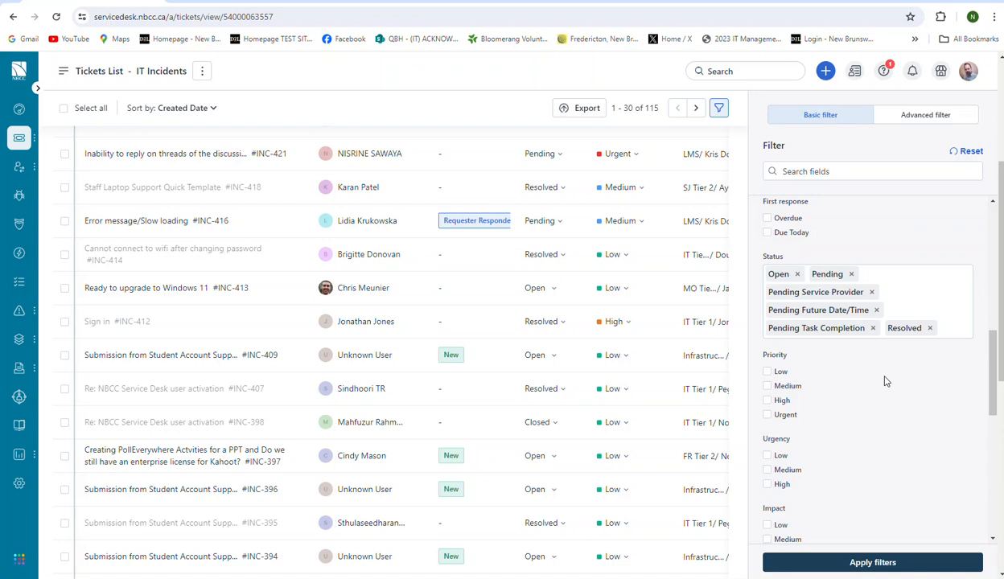
{"action": "scroll", "coordinate": [885, 382], "scroll_direction": "up", "scroll_amount": 3}
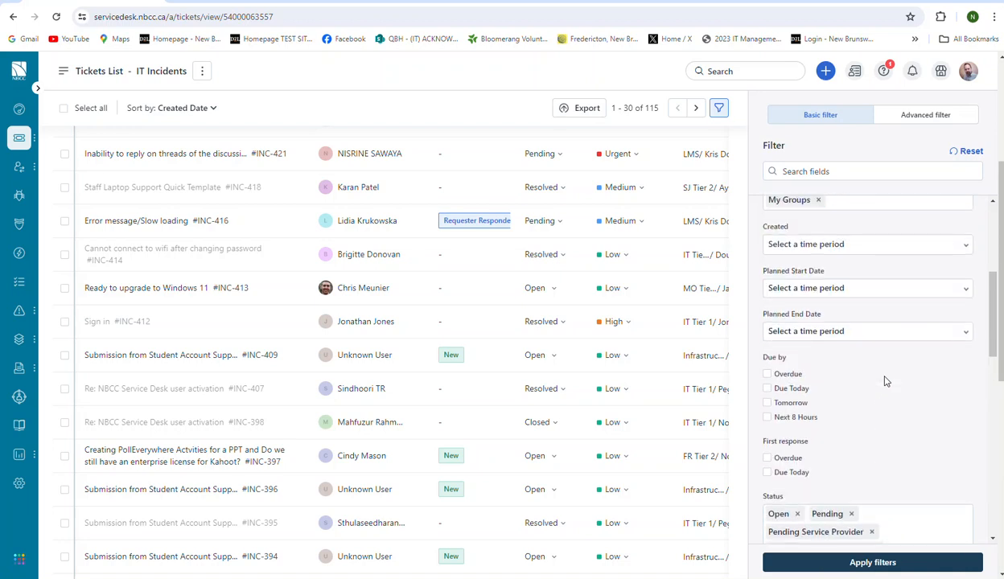
{"action": "scroll", "coordinate": [885, 381], "scroll_direction": "up", "scroll_amount": 2}
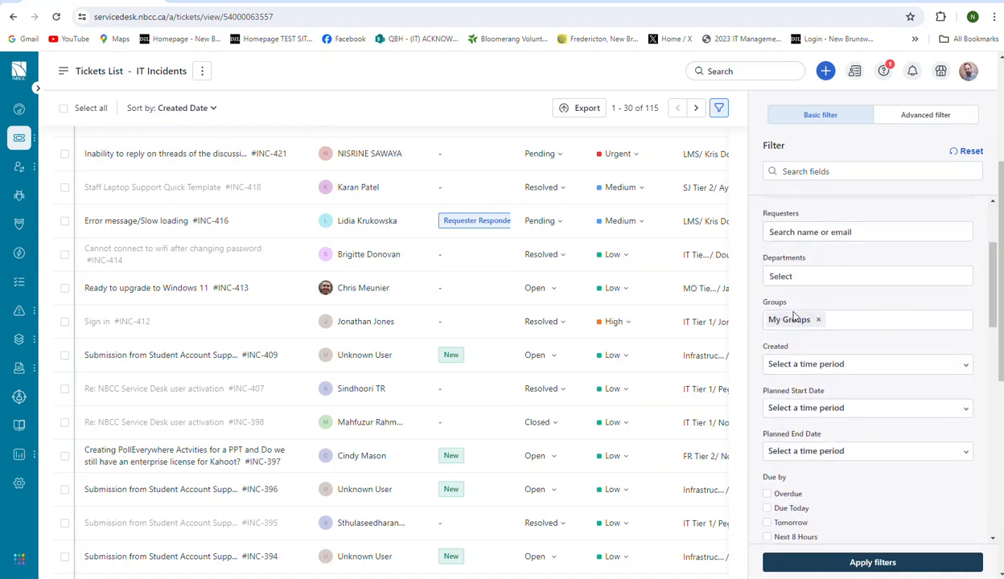
Step: Apply the chosen filter criteria for the IT workspace and review the filtered ticket list
{"action": "scroll", "coordinate": [816, 326], "scroll_direction": "up", "scroll_amount": 3}
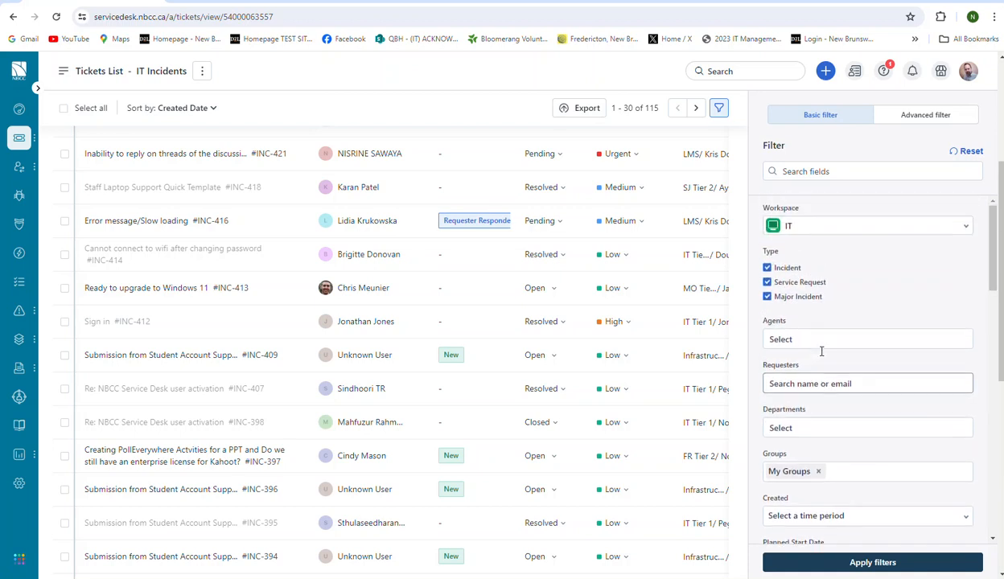
{"action": "left_click", "coordinate": [844, 226]}
{"action": "left_click", "coordinate": [844, 226]}
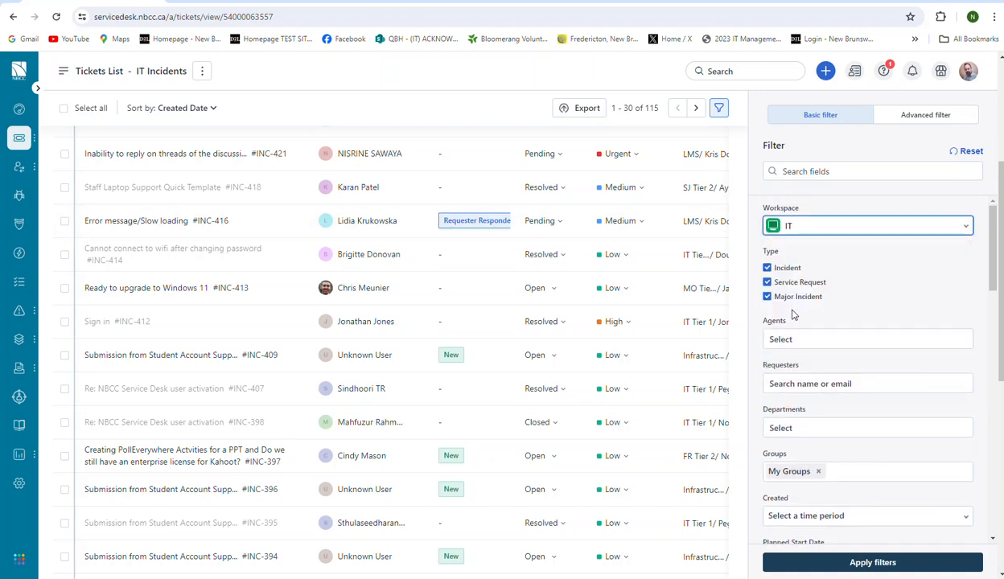
{"action": "left_click", "coordinate": [921, 568]}
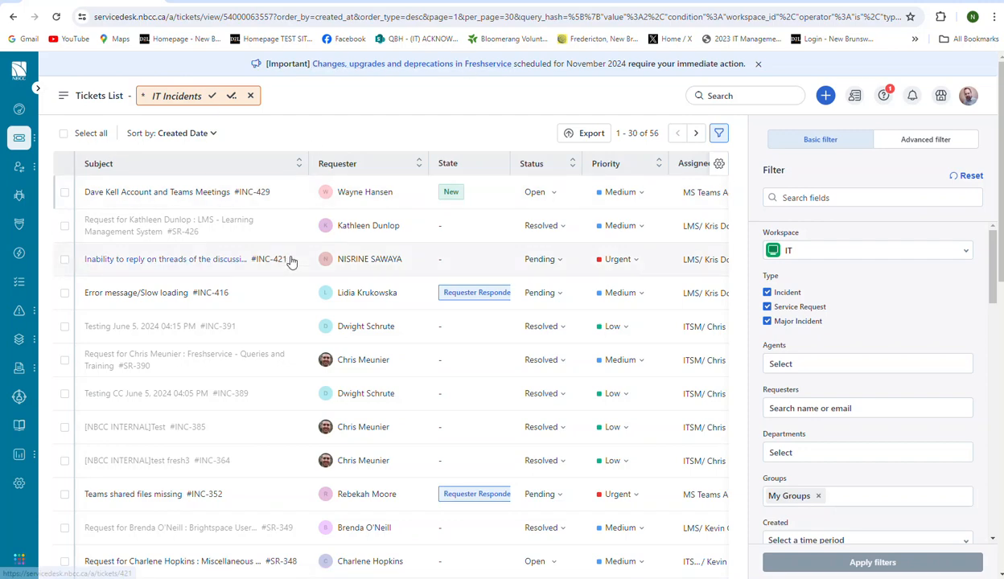
{"action": "scroll", "coordinate": [291, 260], "scroll_direction": "down", "scroll_amount": 2}
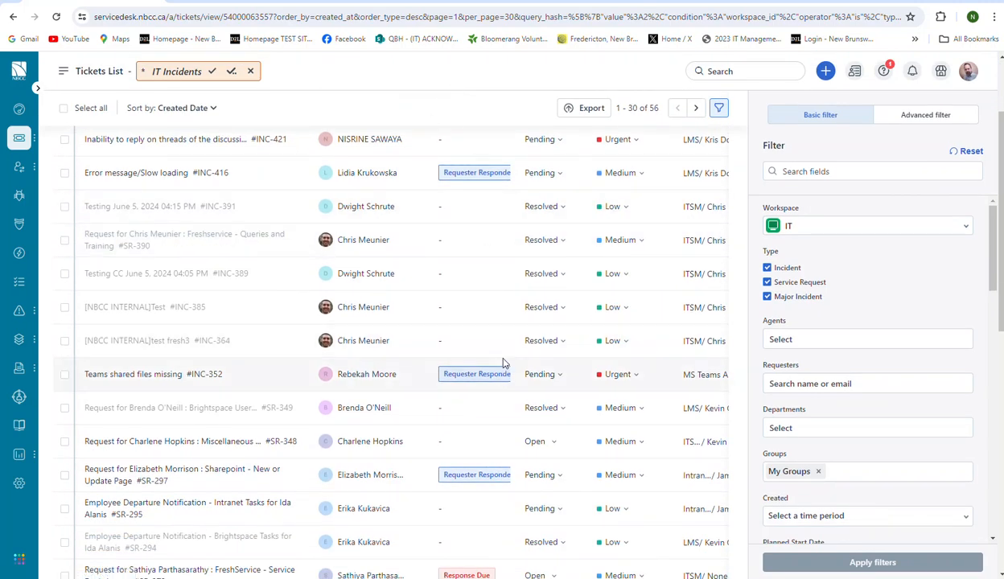
{"action": "scroll", "coordinate": [450, 341], "scroll_direction": "down", "scroll_amount": 1}
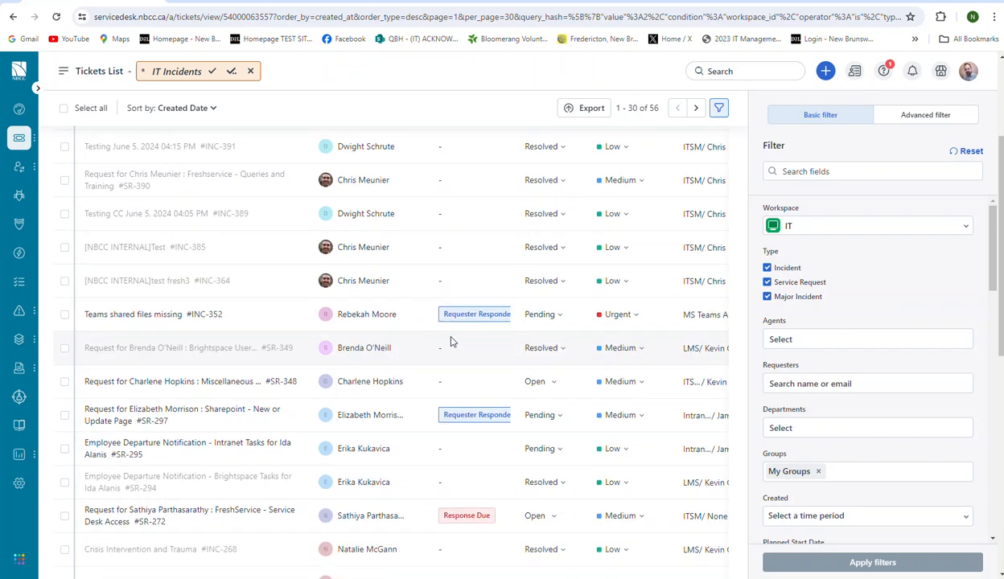
{"action": "scroll", "coordinate": [451, 342], "scroll_direction": "up", "scroll_amount": 3}
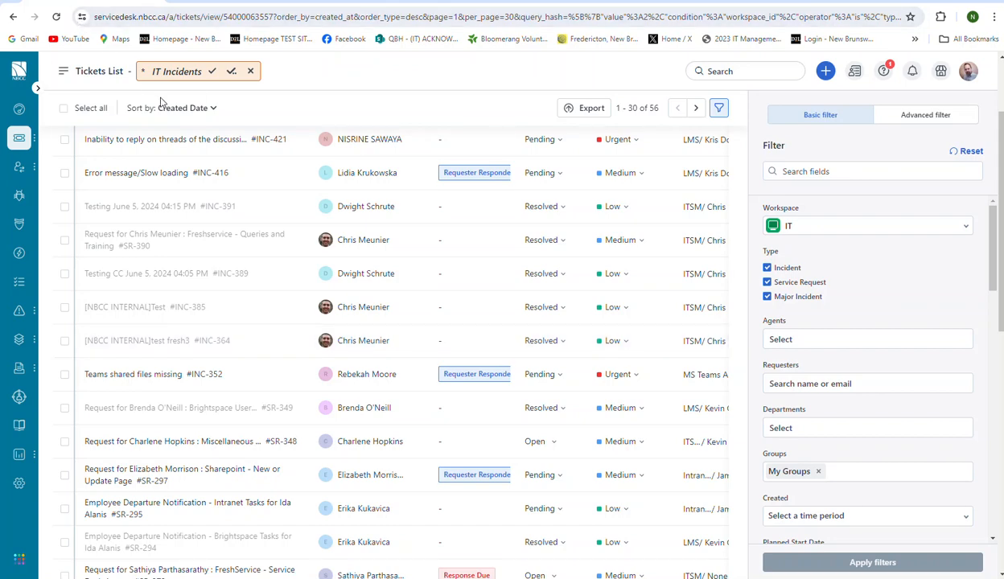
Step: Save the filtered list as a new view named with the agent's first name in possessive form plus "2nd View", visible to Myself
{"action": "left_click", "coordinate": [232, 74]}
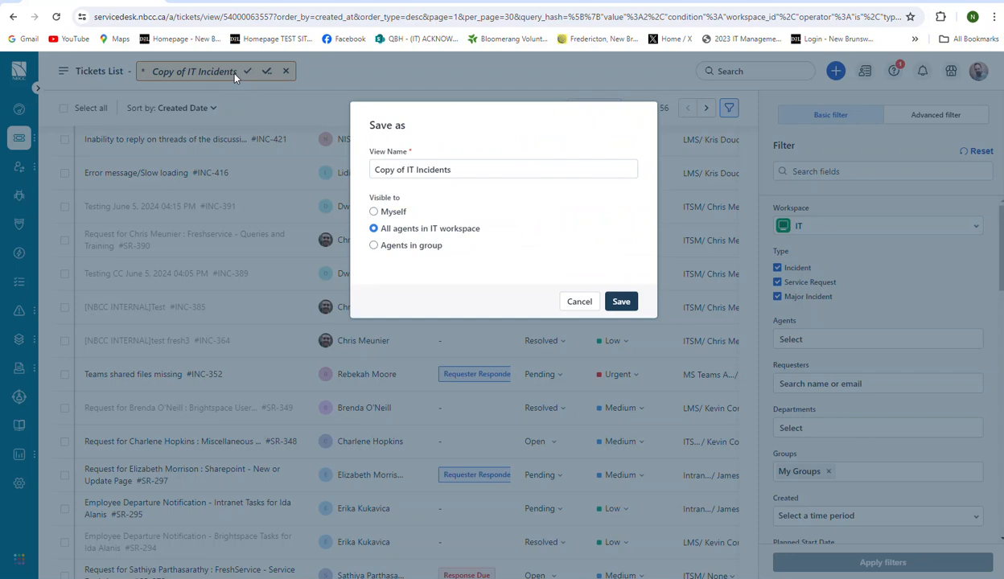
{"action": "left_click", "coordinate": [577, 301]}
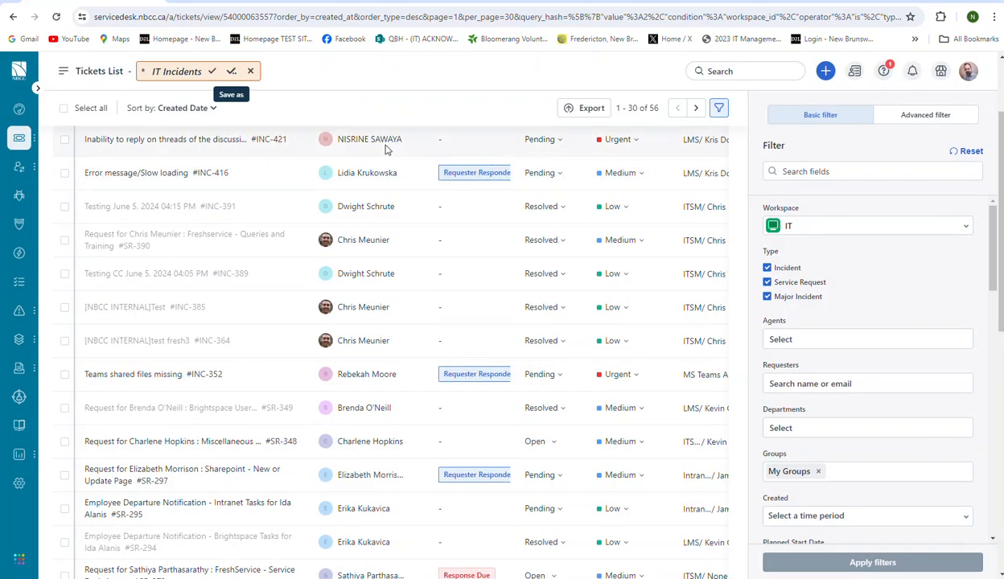
{"action": "left_click", "coordinate": [233, 74]}
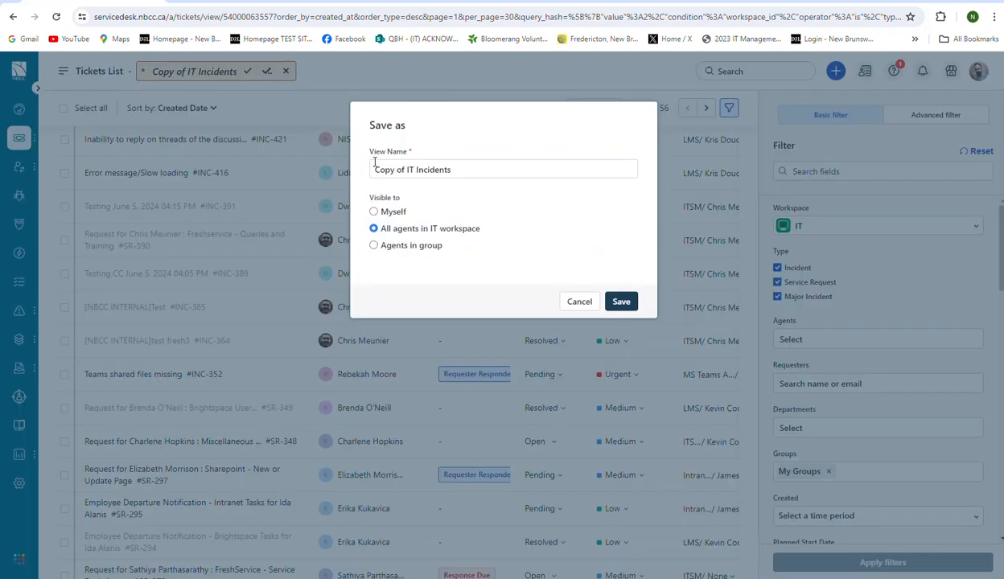
{"action": "left_click_drag", "start_coordinate": [481, 165], "coordinate": [353, 171]}
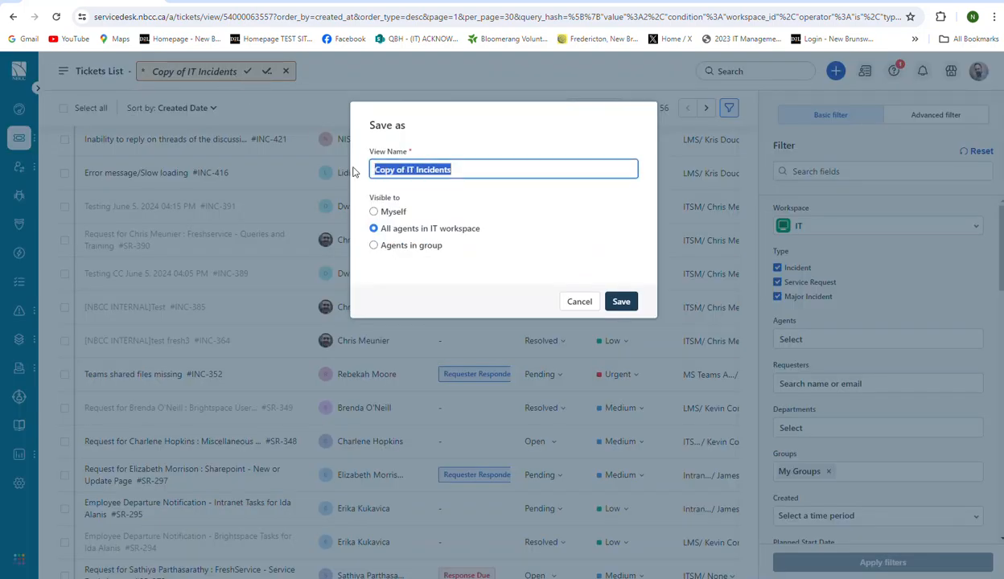
{"action": "type", "text": "Kevin's 2nd View"}
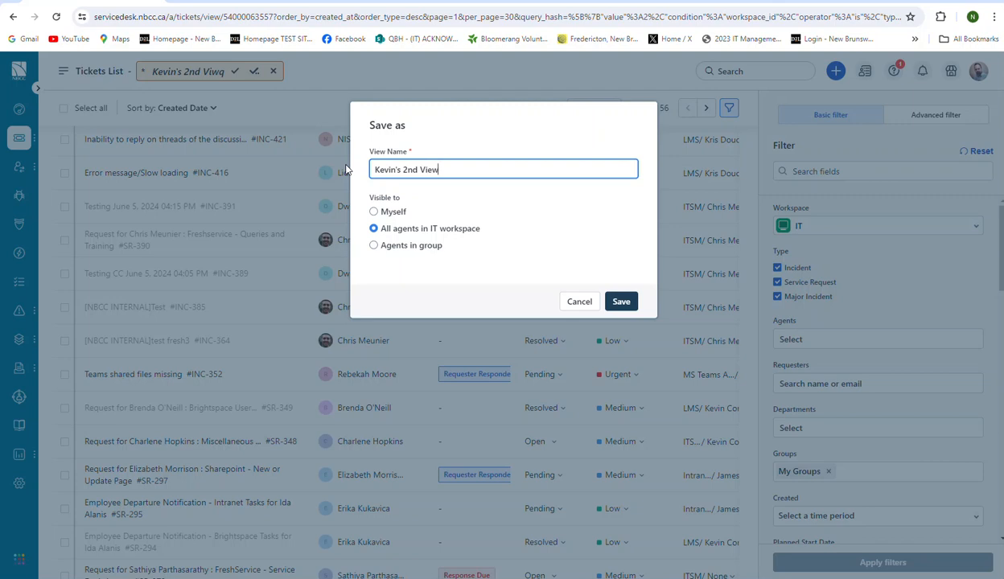
{"action": "left_click", "coordinate": [381, 213]}
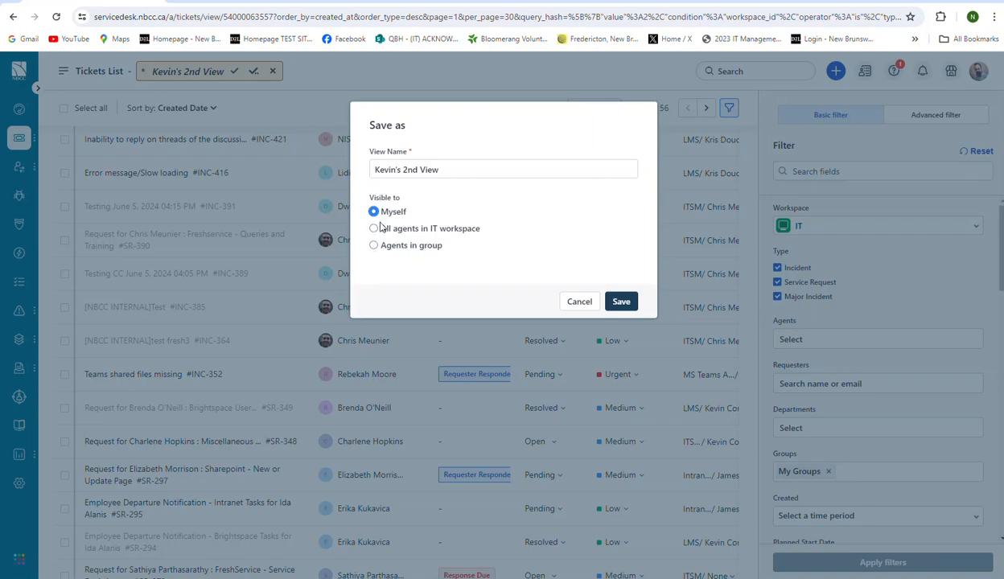
{"action": "left_click", "coordinate": [624, 306]}
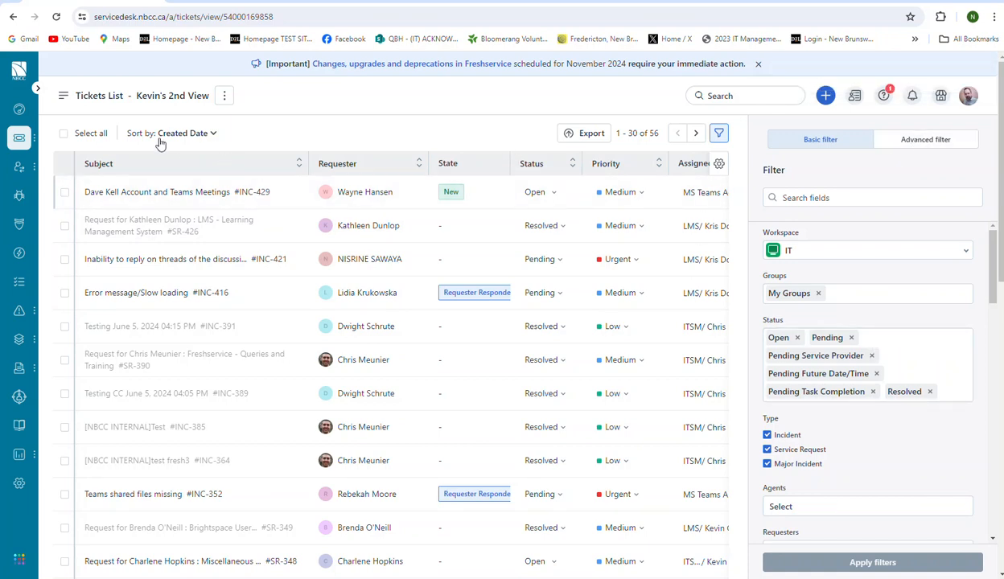
Step: Add the new 2nd View to the starred views and open the agent's other starred ticket view
{"action": "left_click", "coordinate": [64, 98]}
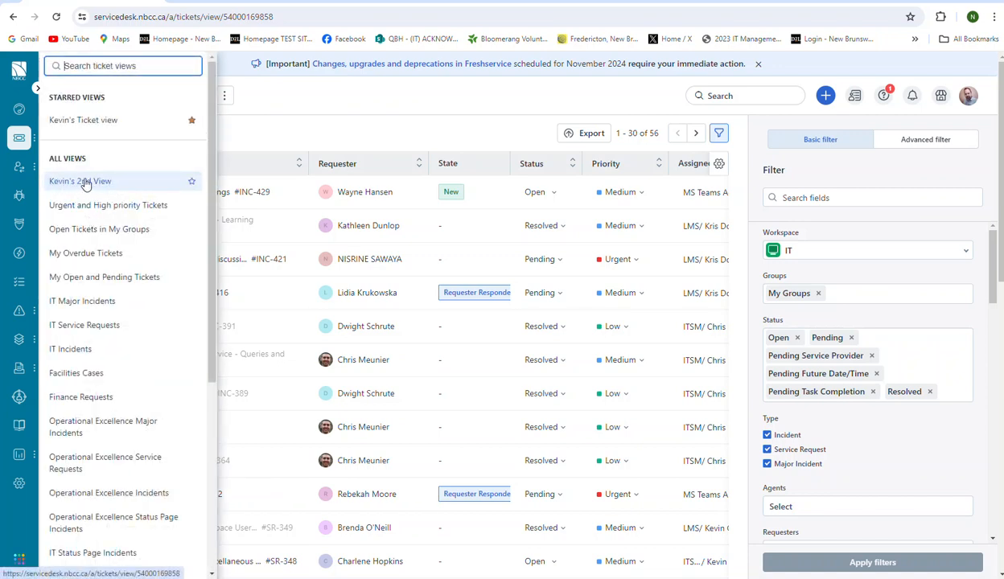
{"action": "left_click", "coordinate": [191, 185]}
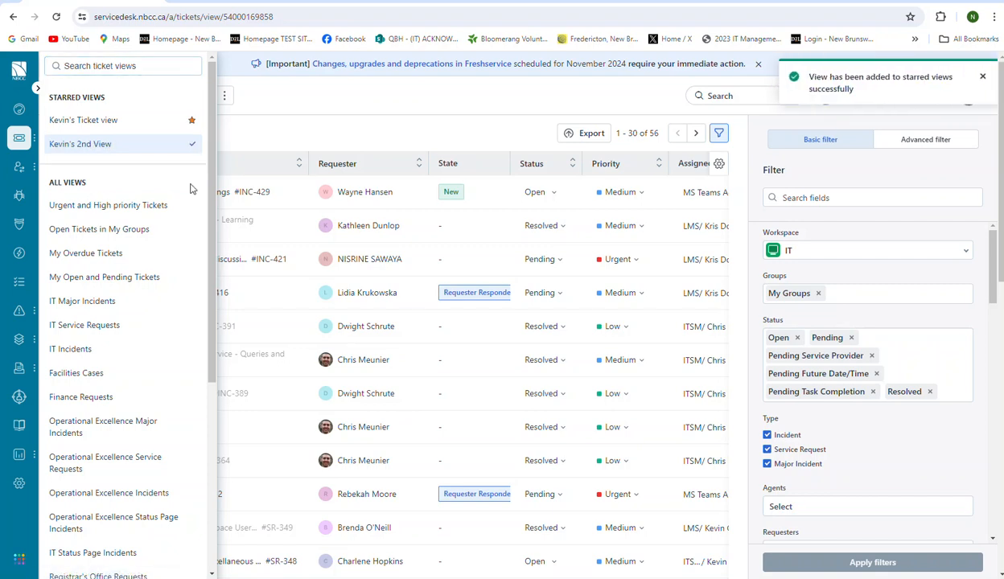
{"action": "left_click", "coordinate": [103, 122]}
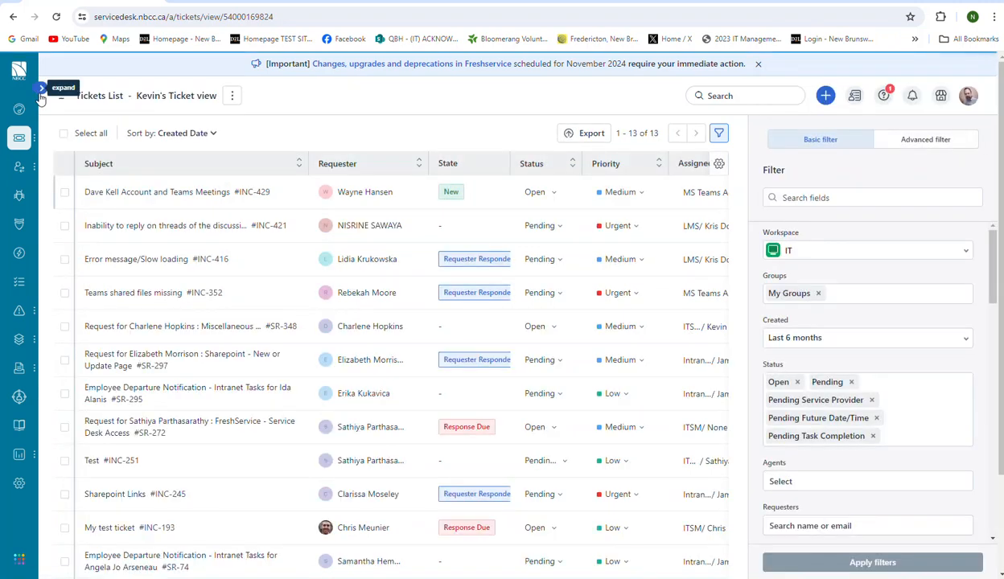
{"action": "left_click", "coordinate": [61, 107]}
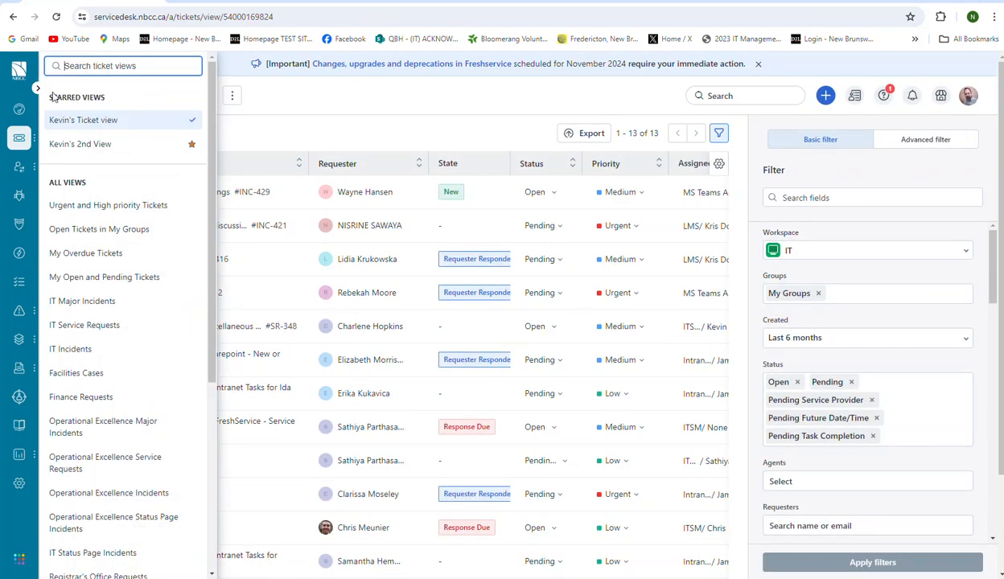
{"action": "left_click", "coordinate": [82, 121]}
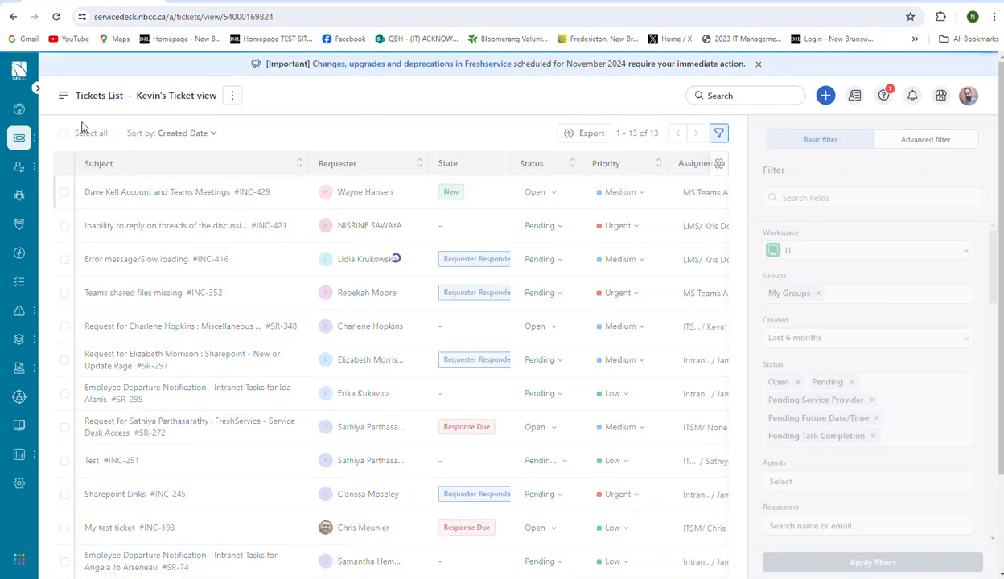
{"action": "mouse_move", "coordinate": [341, 371]}
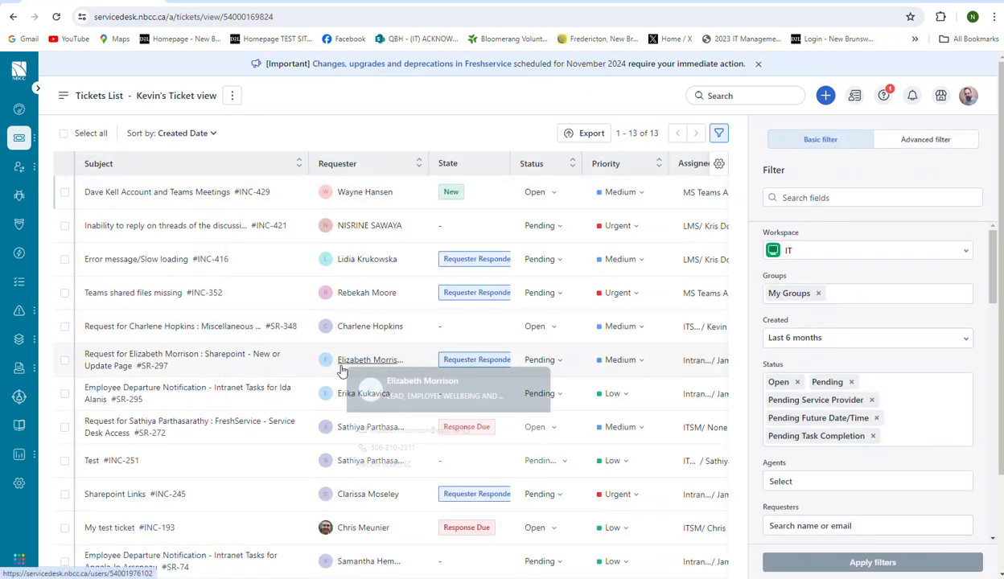